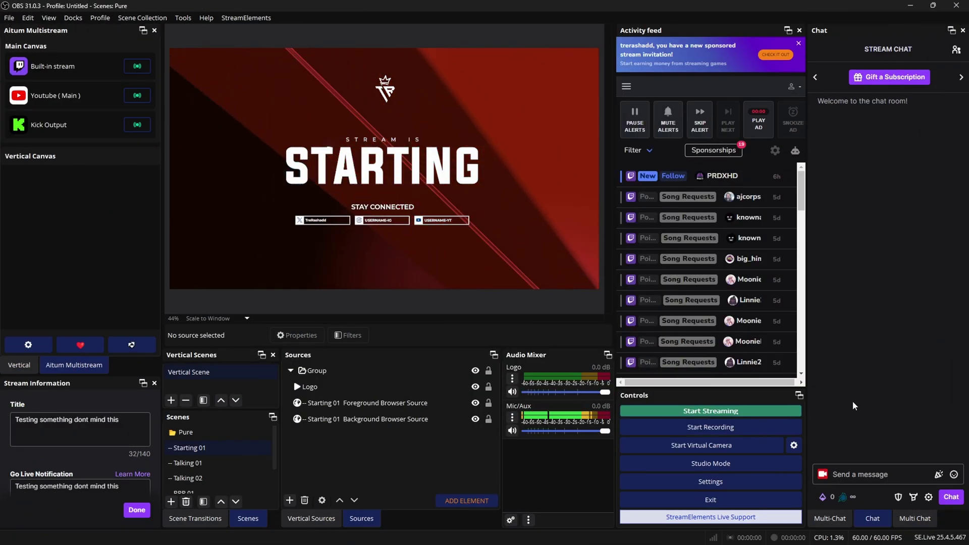
# Open the Video settings page to check 1920x1080 base and output at 60 FPS.
pyautogui.click(737, 483)
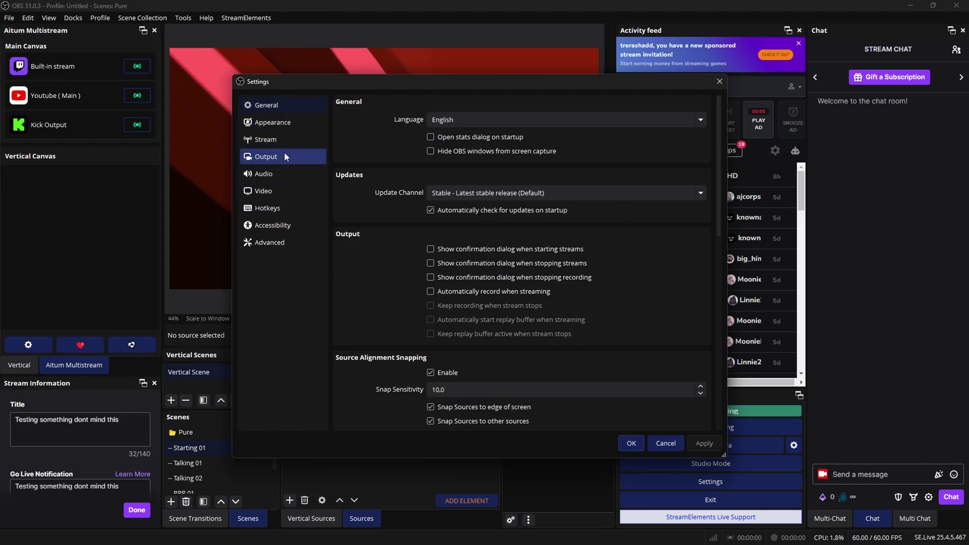
pyautogui.click(290, 192)
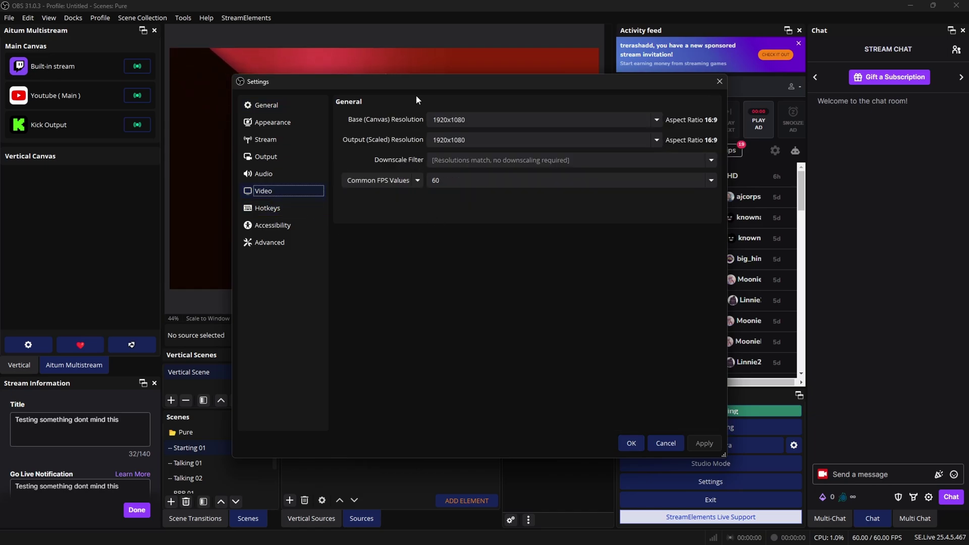
pyautogui.moveTo(418, 87); pyautogui.dragTo(531, 379)
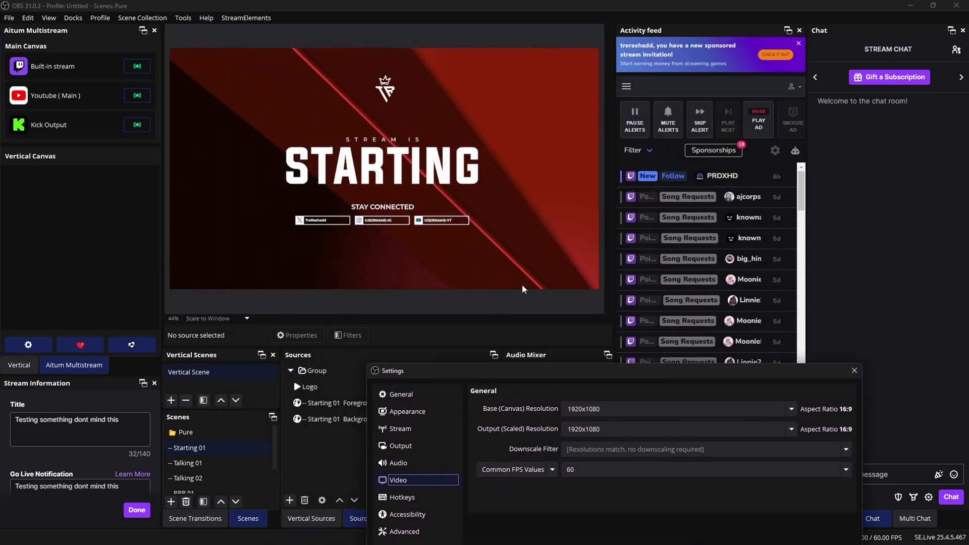
pyautogui.moveTo(595, 373); pyautogui.dragTo(513, 166)
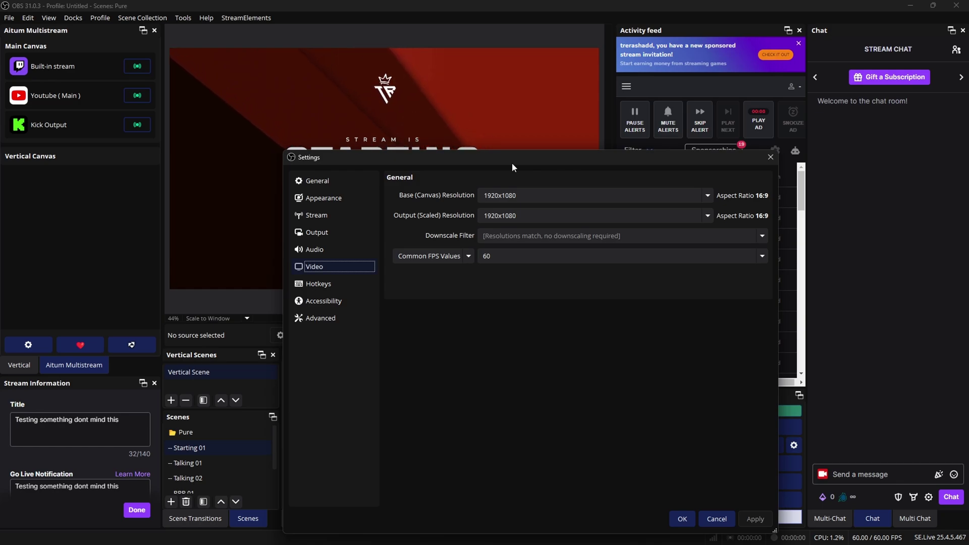
pyautogui.moveTo(512, 164); pyautogui.dragTo(414, 105)
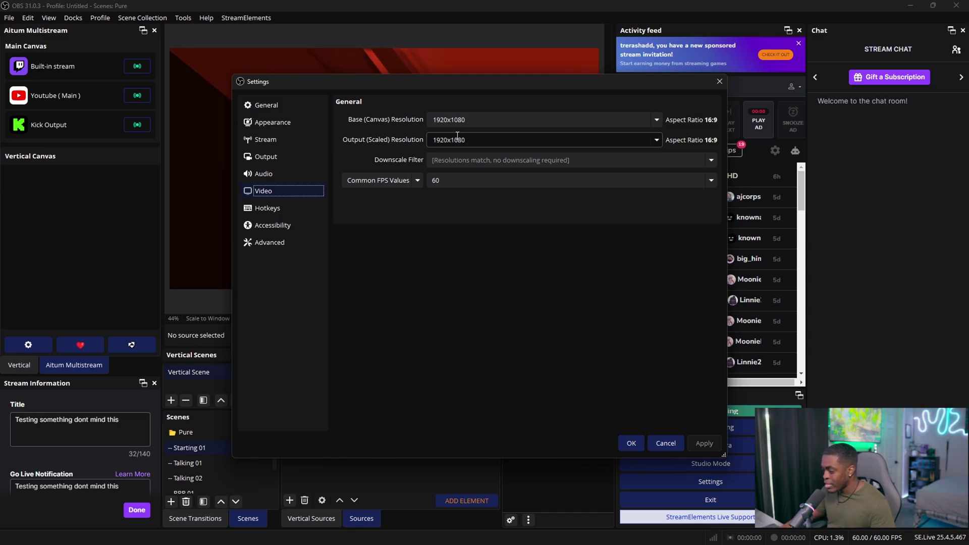
# Set the Base (Canvas) Resolution back to 1920x1080 after it briefly switched to 3440x1440.
pyautogui.click(659, 119)
pyautogui.click(599, 129)
pyautogui.press('Up')
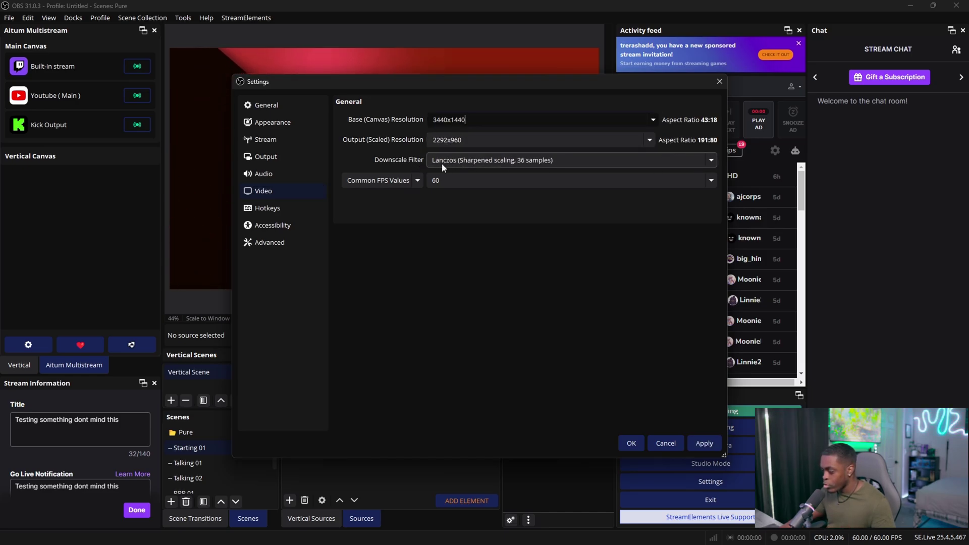
pyautogui.click(653, 119)
pyautogui.click(578, 143)
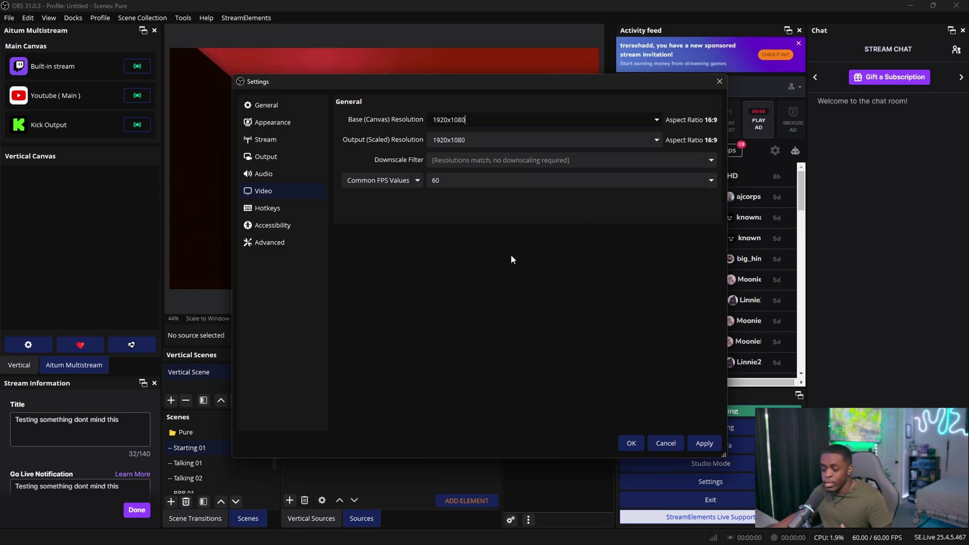
# Change the Output page's Output Mode from Simple to Advanced.
pyautogui.click(292, 154)
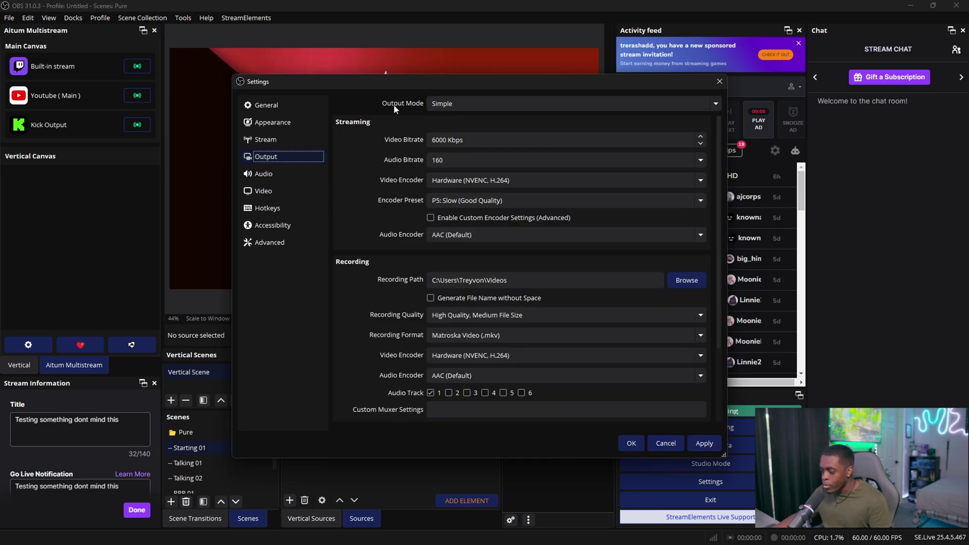
pyautogui.click(458, 104)
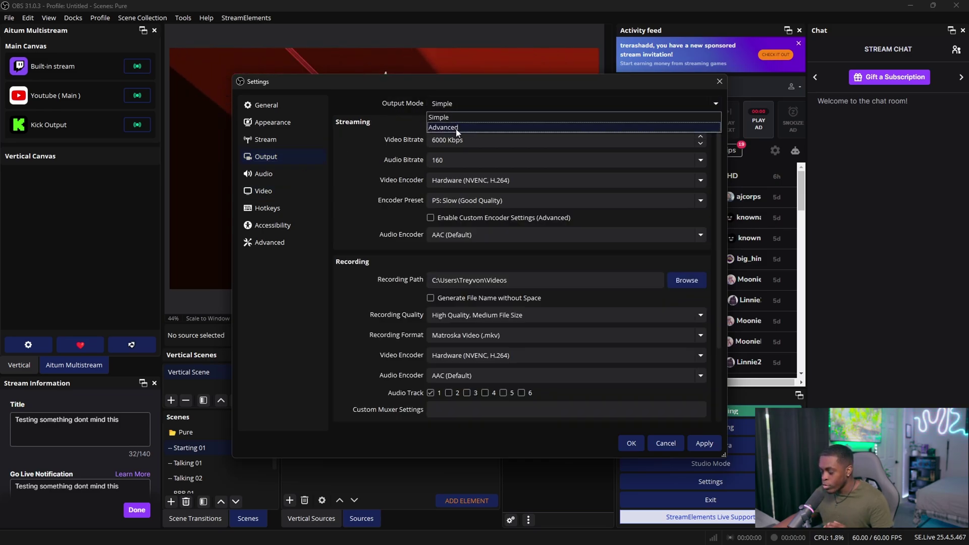
pyautogui.click(457, 129)
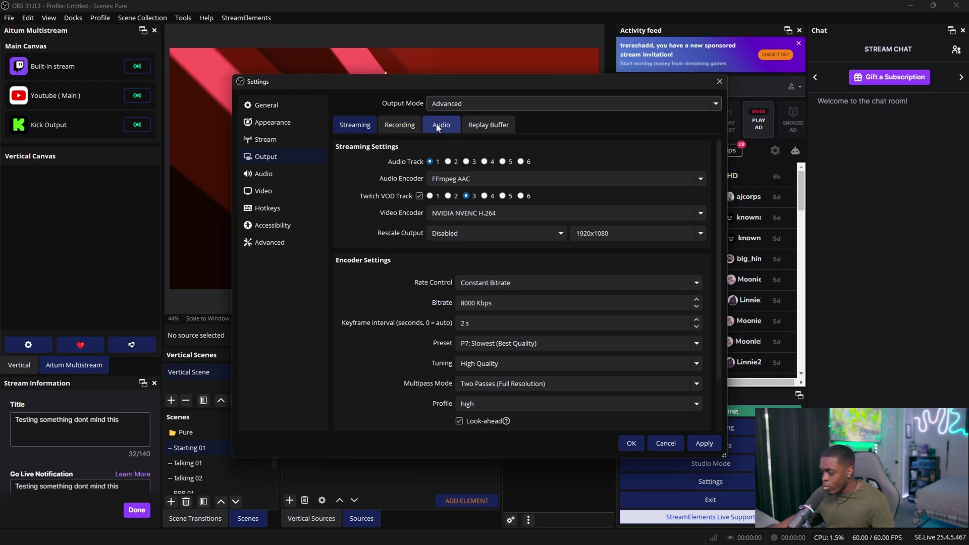
# Show the Output Audio tab and keep the Track 1 audio bitrate at 320.
pyautogui.click(451, 126)
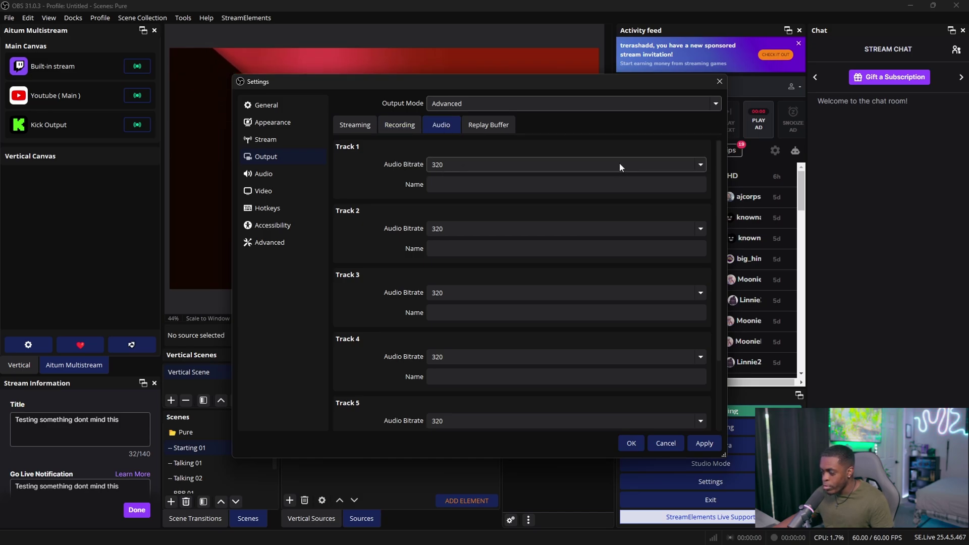
pyautogui.click(594, 164)
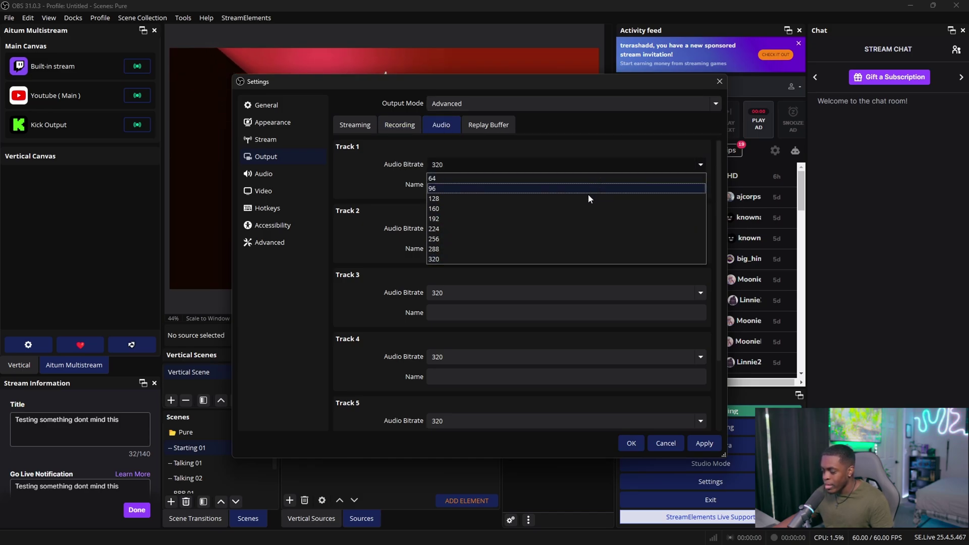
pyautogui.click(472, 264)
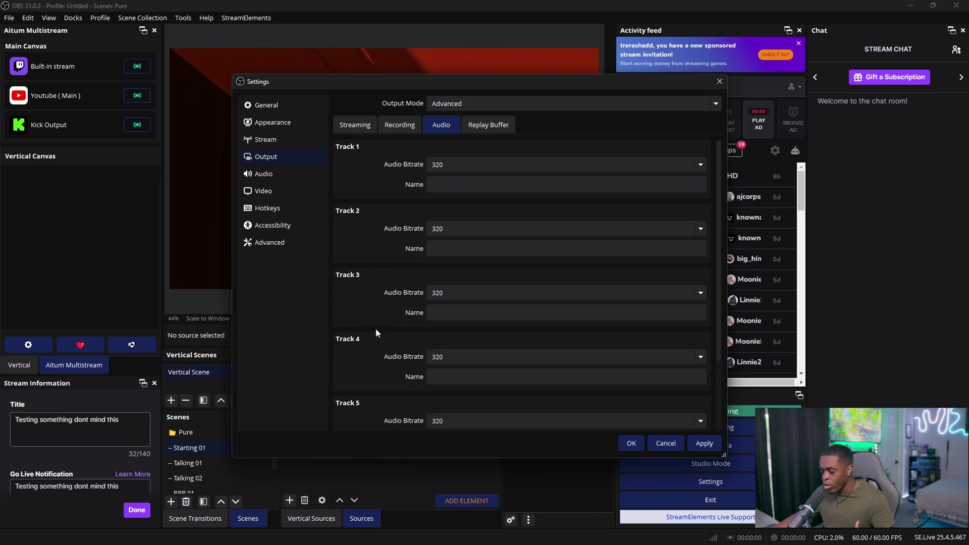
# Go back to the Streaming output tab showing NVENC H.264 at 8000 Kbps CBR.
pyautogui.click(355, 126)
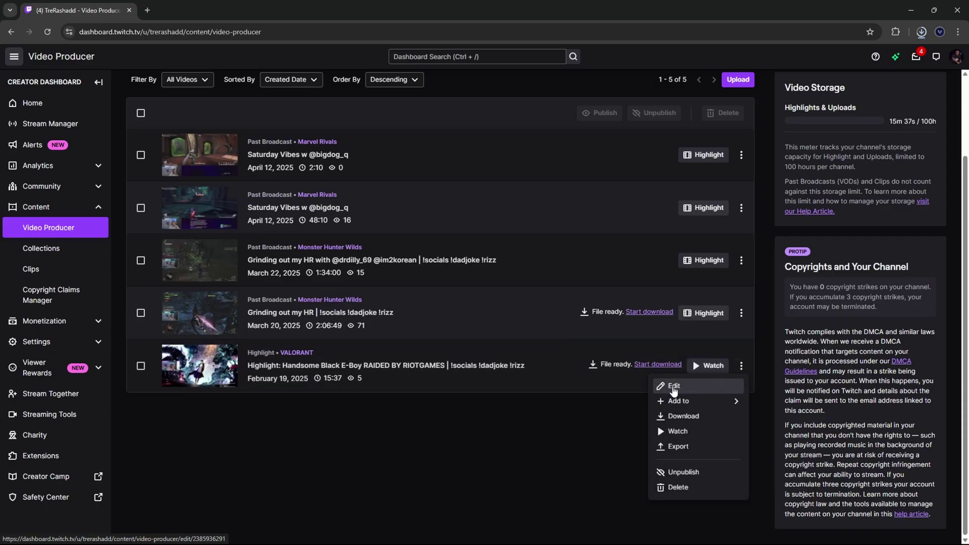
# Open the VALORANT highlight for editing and start creating a clip from it.
pyautogui.click(673, 387)
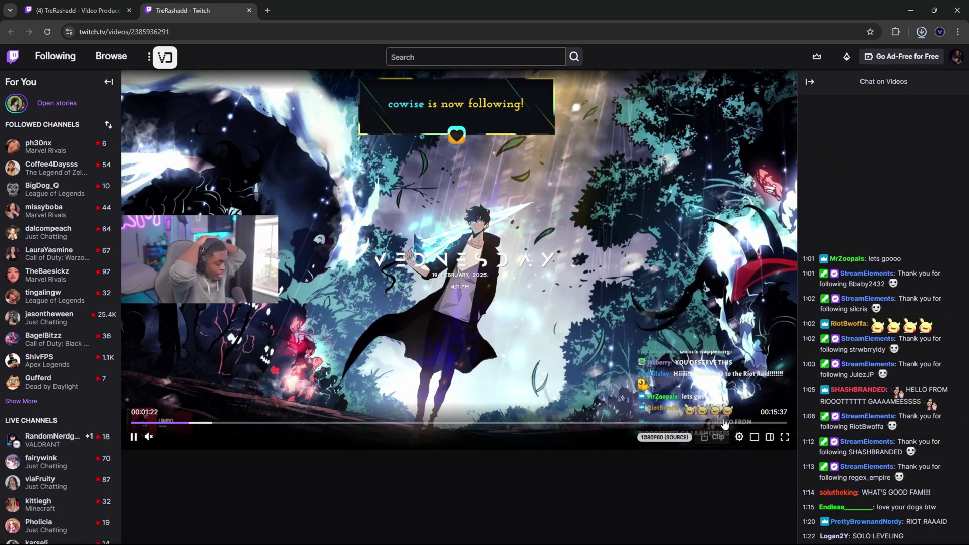
pyautogui.click(715, 436)
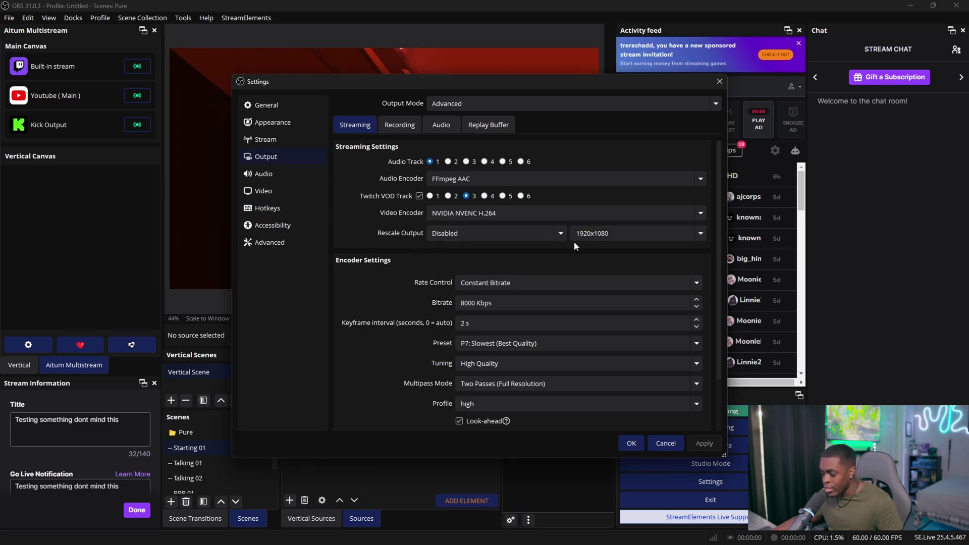
# Scroll down through the Streaming output encoder settings.
pyautogui.scroll(-1, 451, 250)
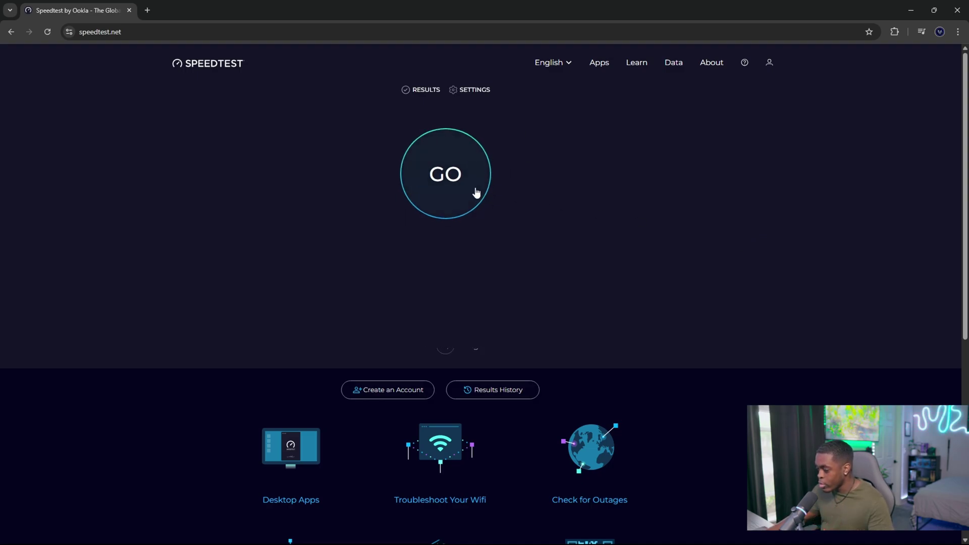
# Run the speedtest.net test, getting 826.86 Mbps download and 40.13 Mbps upload.
pyautogui.click(440, 190)
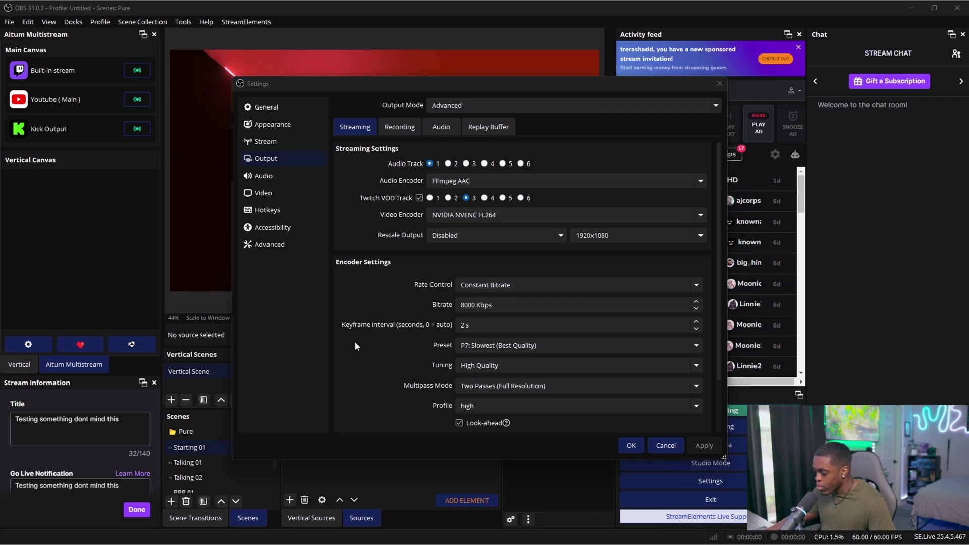
pyautogui.click(472, 325)
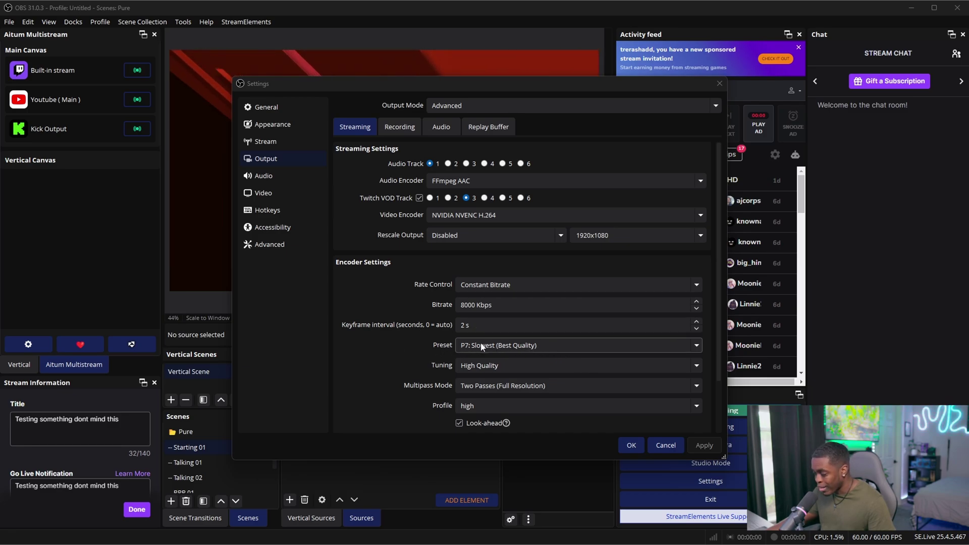
pyautogui.click(564, 343)
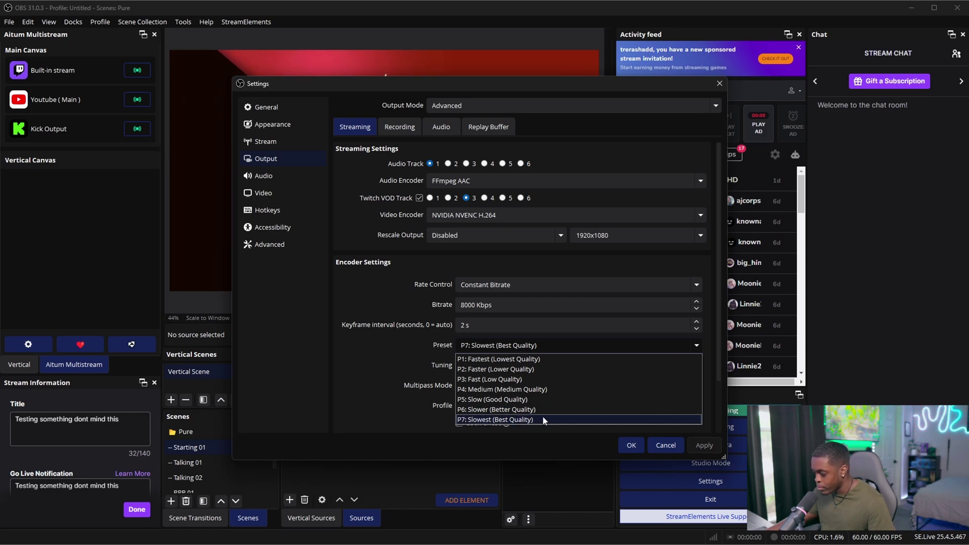
pyautogui.click(393, 378)
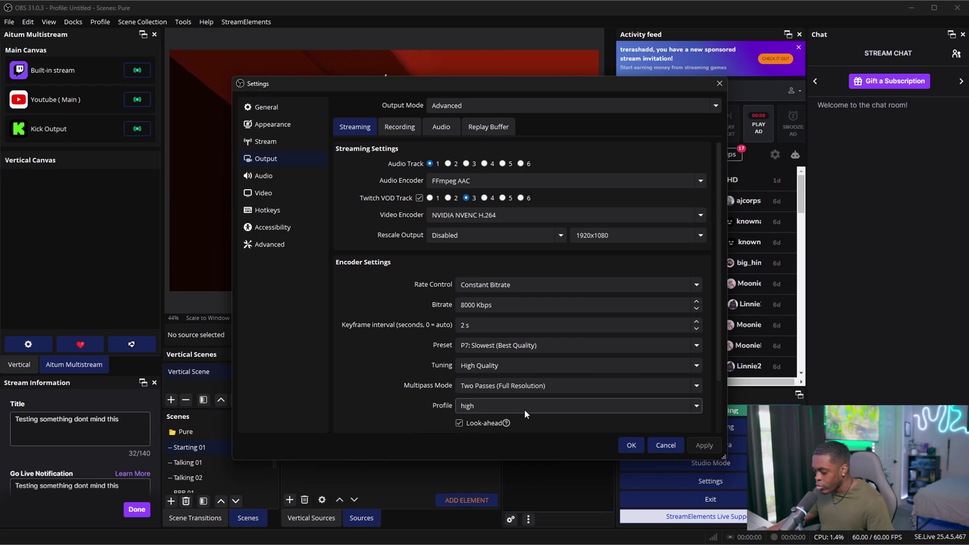
pyautogui.scroll(-2, 430, 423)
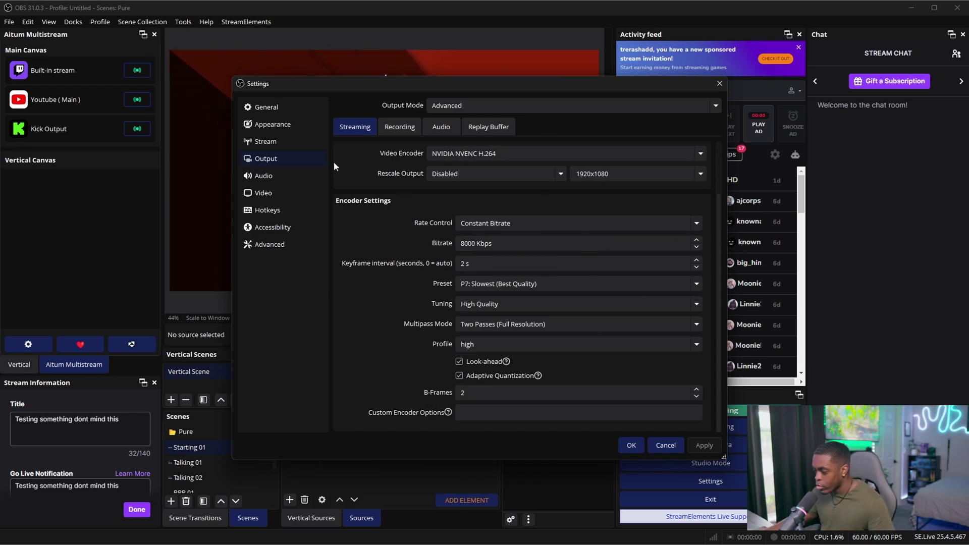
# Show the Audio settings and review the 48 kHz stereo and mic/auxiliary device options.
pyautogui.click(292, 175)
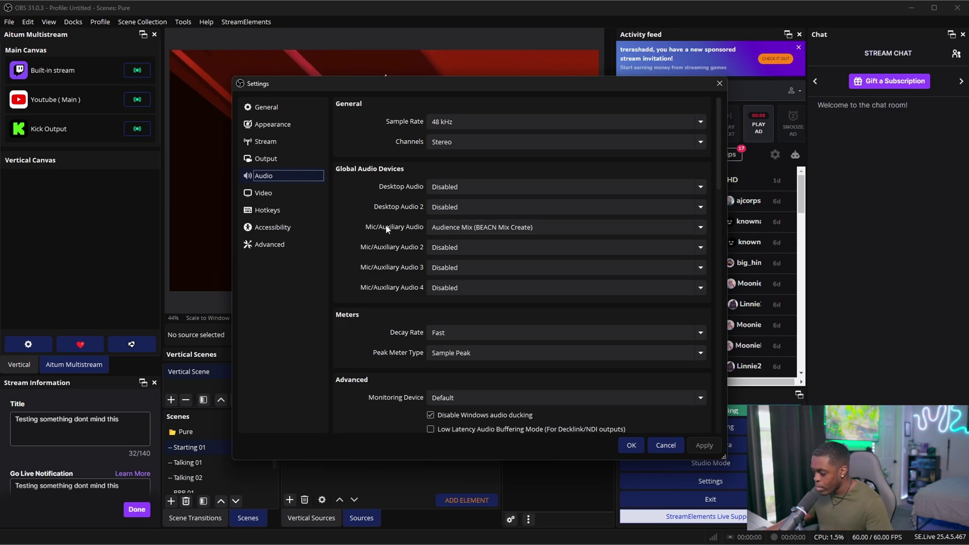
pyautogui.scroll(-3, 372, 242)
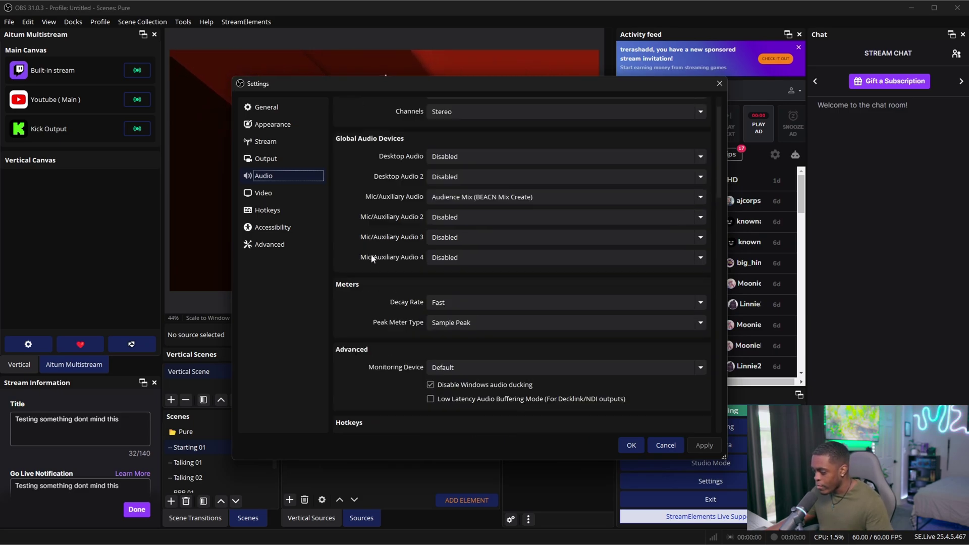
pyautogui.scroll(-6, 370, 254)
pyautogui.scroll(9, 371, 331)
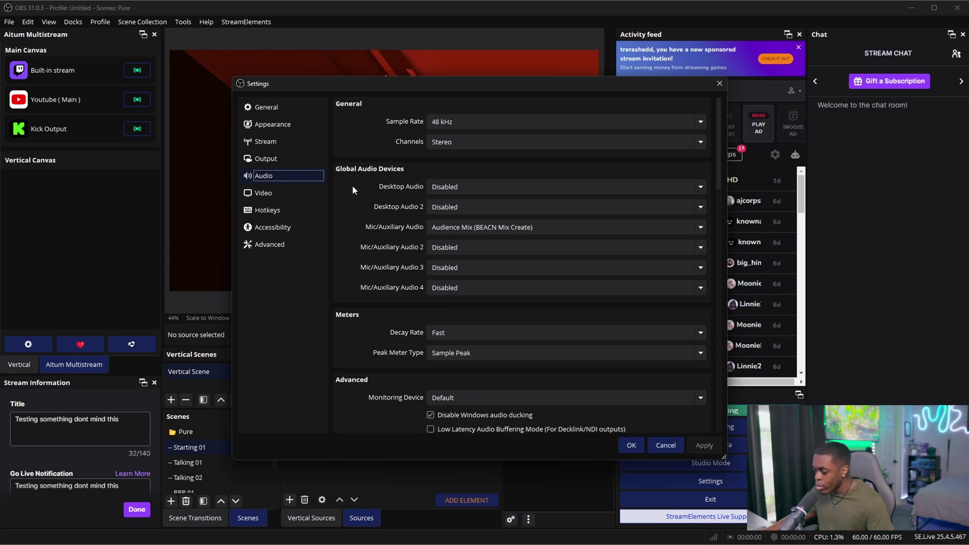
# Enable 'Dynamically change bitrate to manage congestion (Beta)' under Advanced > Network, then show Stream settings.
pyautogui.click(290, 244)
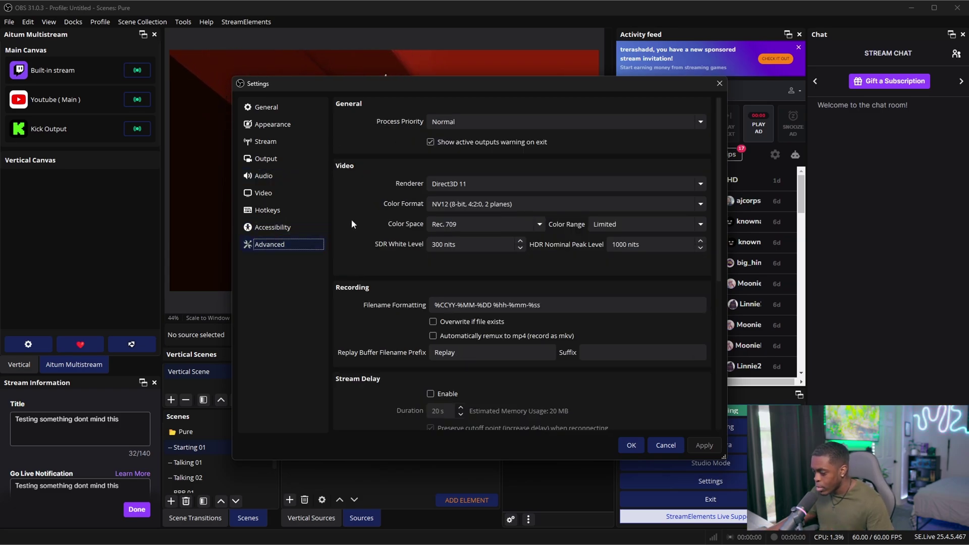
pyautogui.scroll(-9, 358, 218)
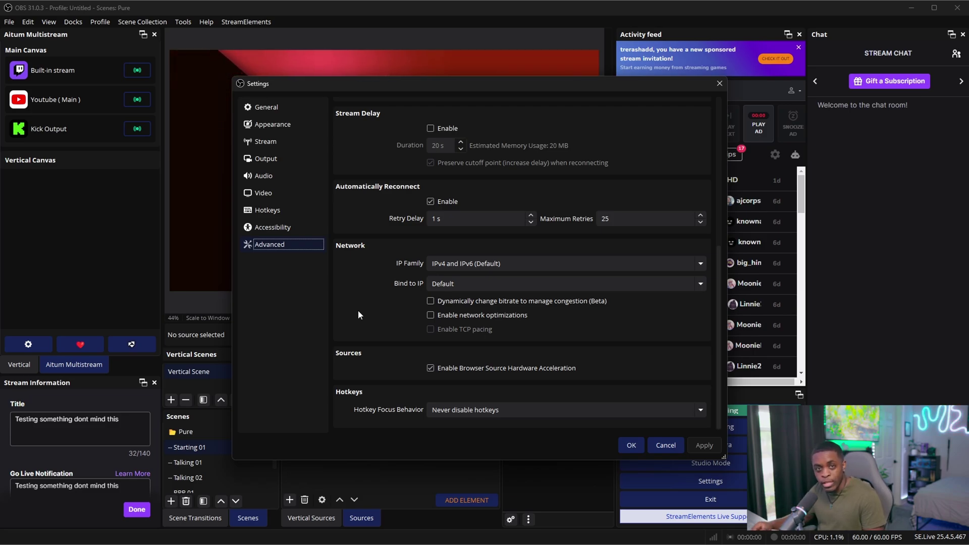
pyautogui.click(431, 301)
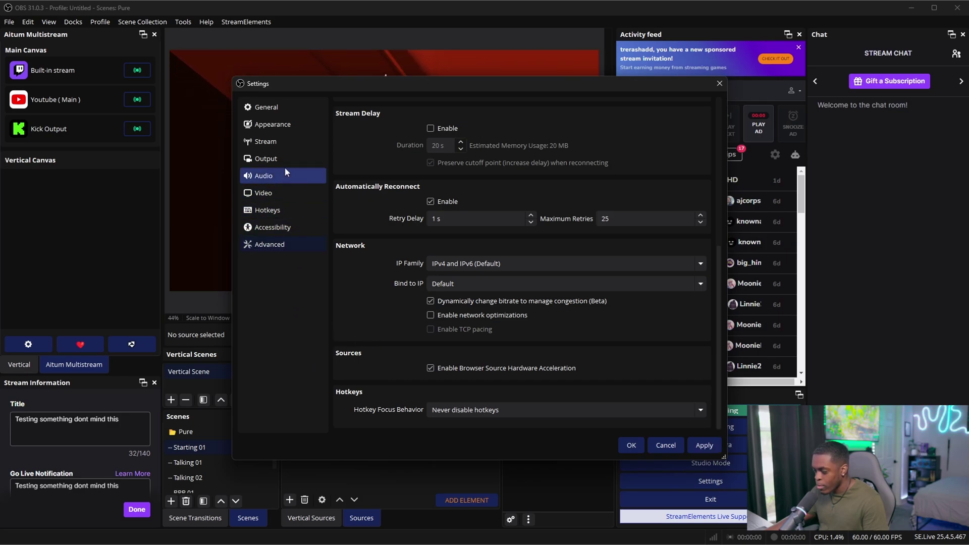
pyautogui.click(288, 143)
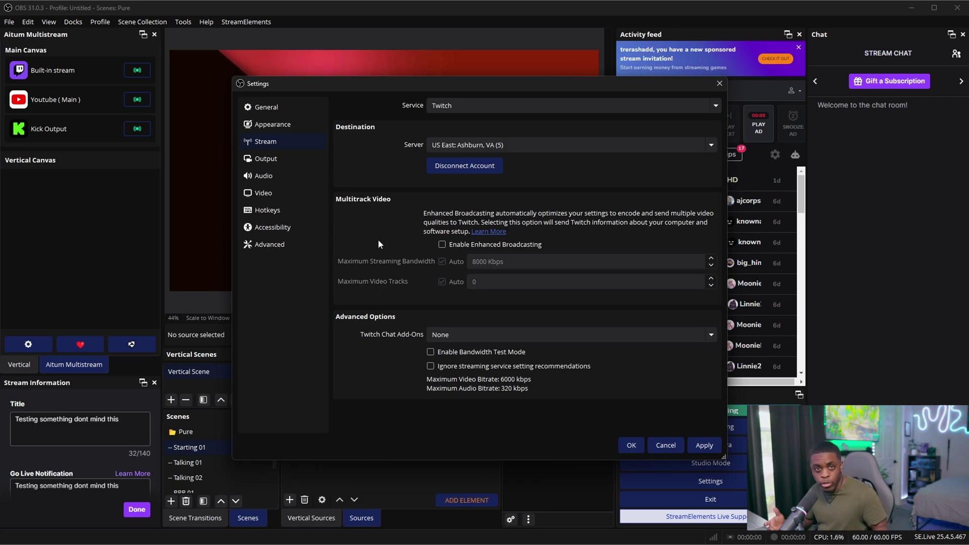
# Enable Enhanced Broadcasting, keeping maximum streaming bandwidth and video tracks on Auto.
pyautogui.click(443, 245)
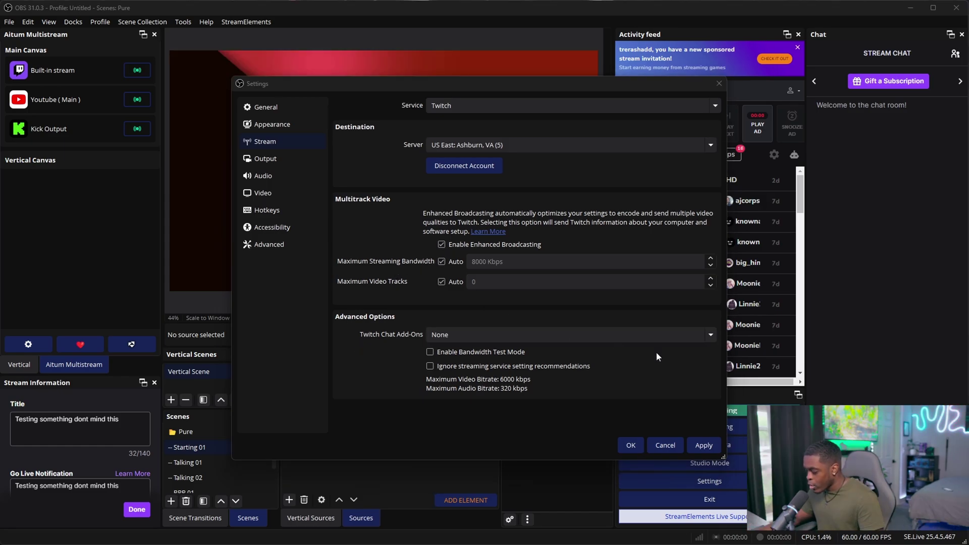
# Save the stream settings and close the Settings window, returning to the Starting scene preview.
pyautogui.click(631, 444)
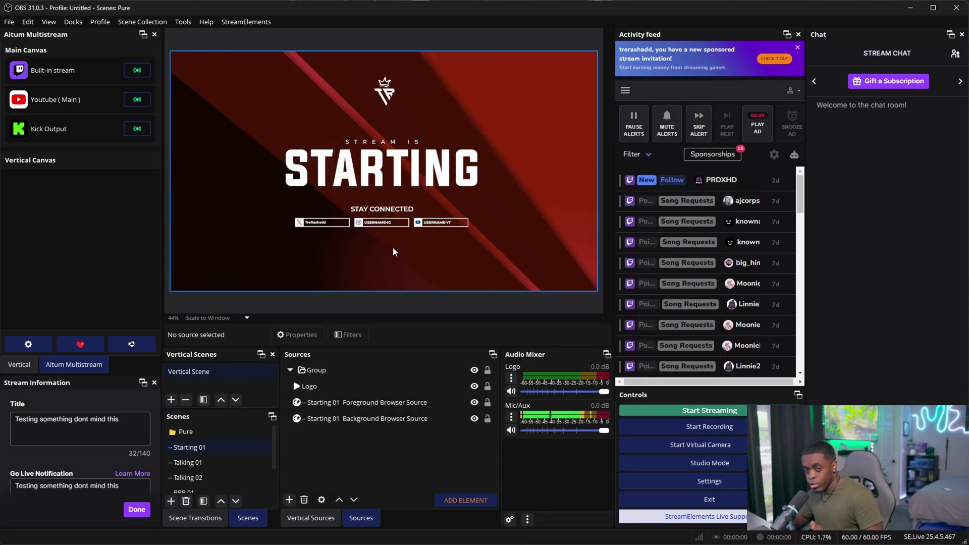